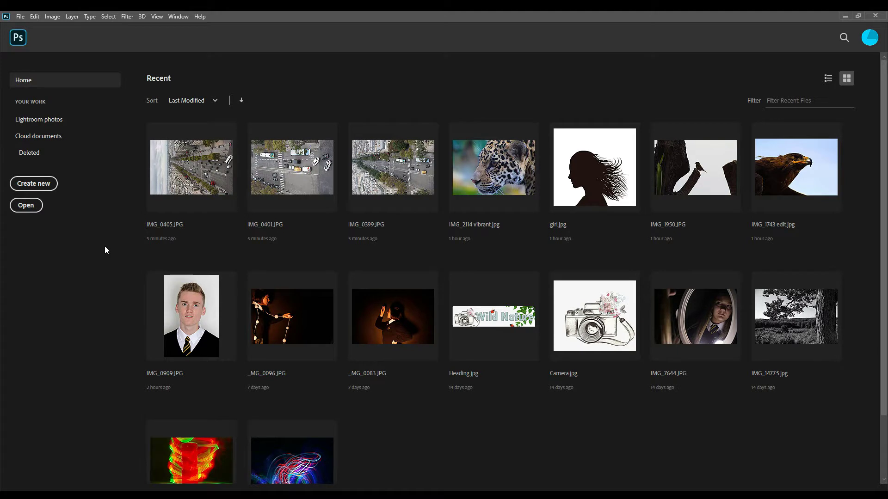
Open IMG_0399, IMG_0401 and IMG_0405 together from the My photos folder.
click(29, 206)
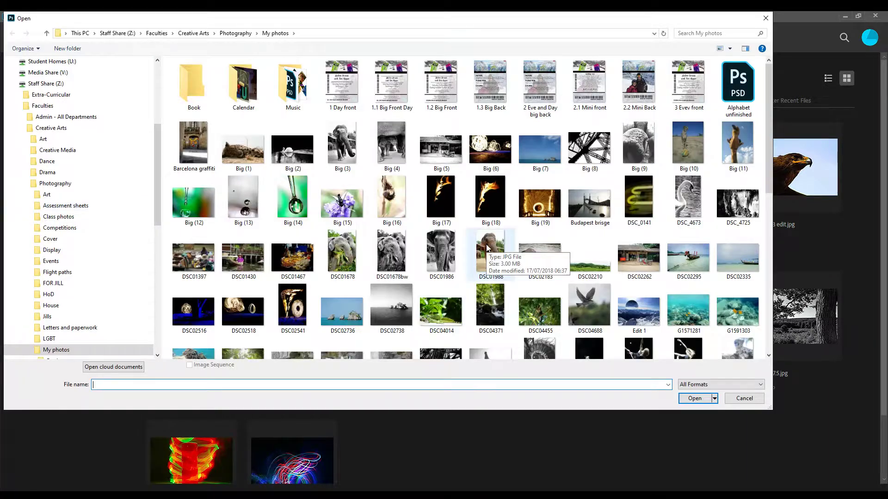
scroll(486, 249, down, 6)
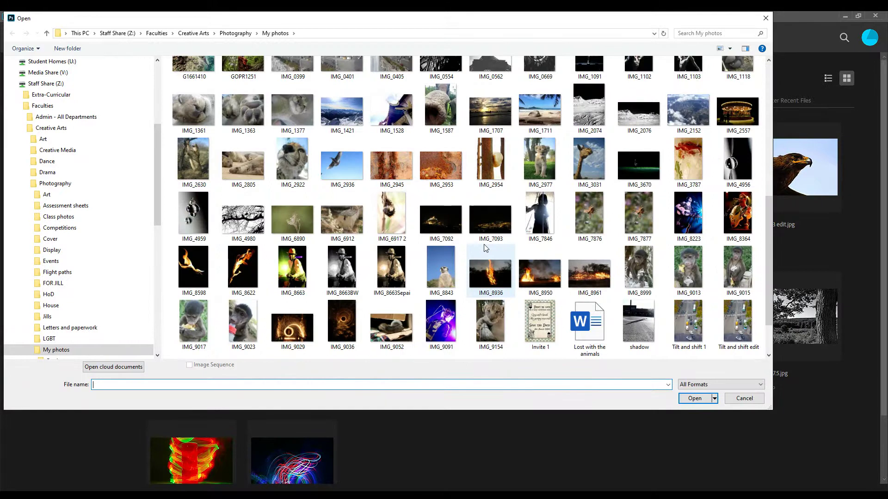
scroll(486, 248, up, 3)
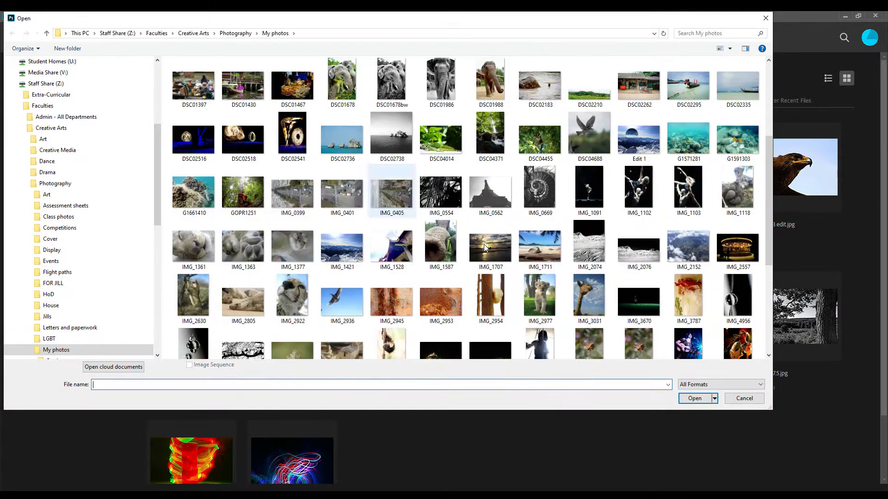
click(296, 195)
ctrl+click(328, 198)
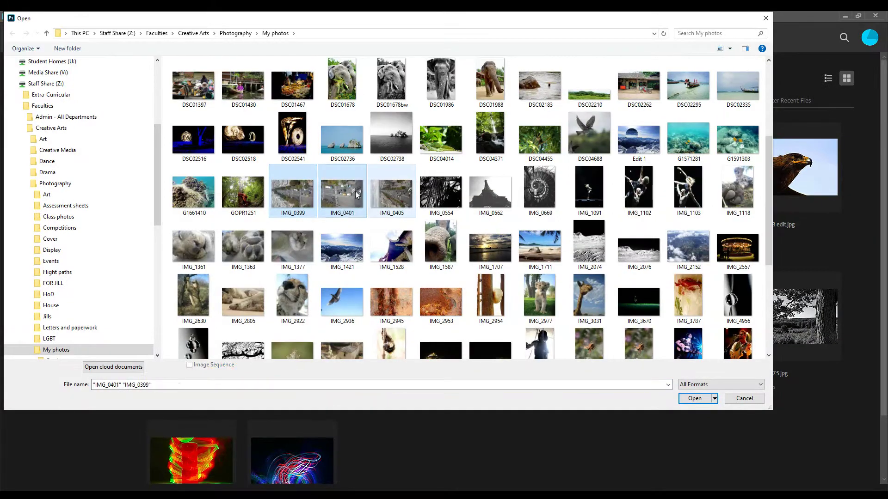
ctrl+click(397, 198)
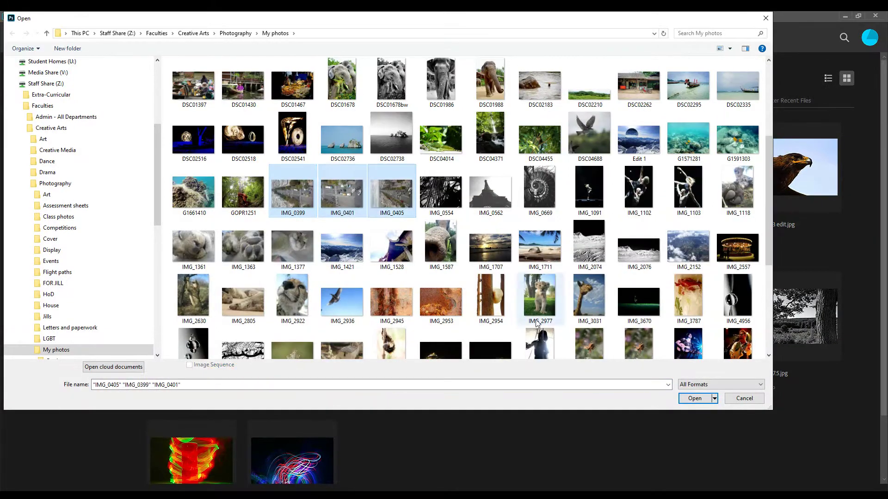
click(694, 399)
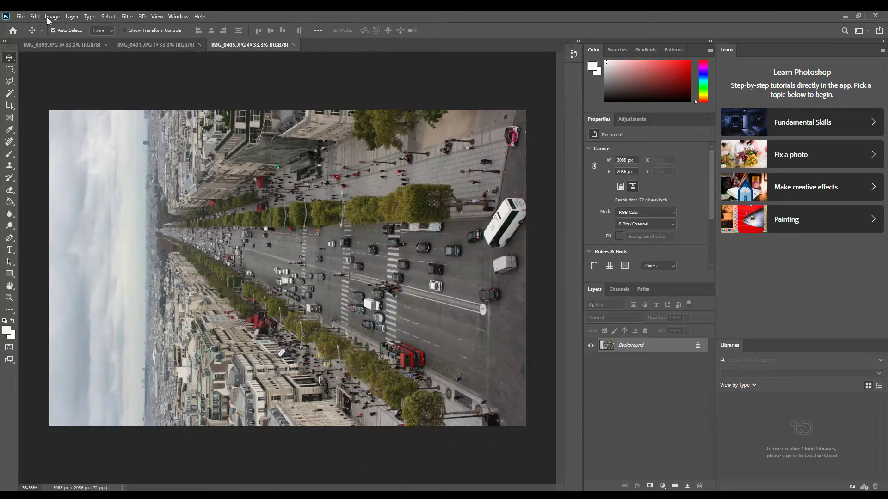
Rotate IMG_0405, IMG_0401 and IMG_0399 90° clockwise into 2056 × 3088 px portrait.
click(39, 17)
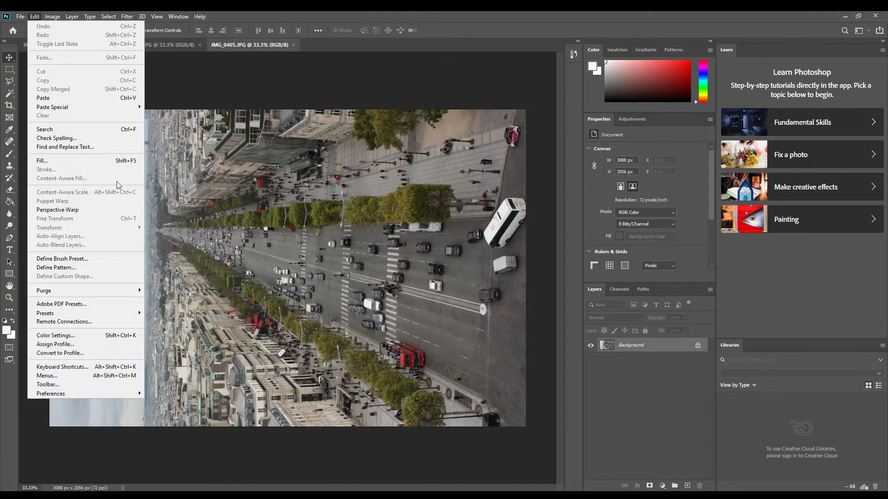
mouse_move(53, 17)
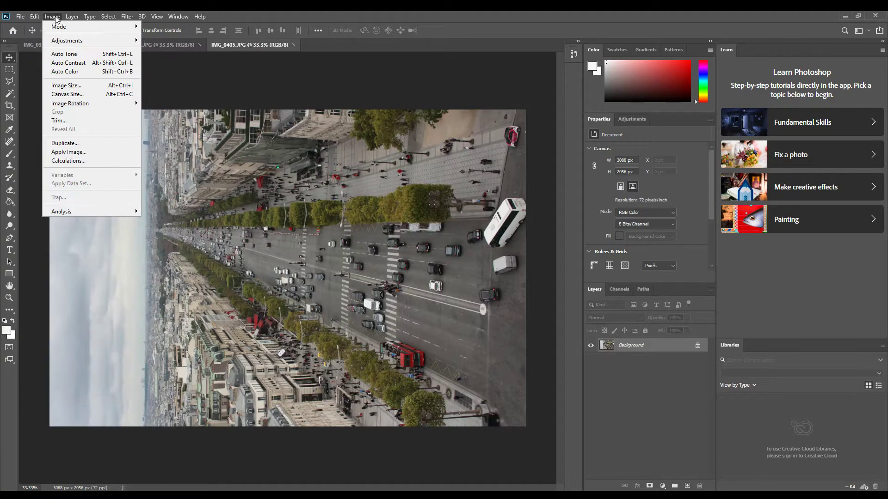
mouse_move(138, 101)
click(162, 113)
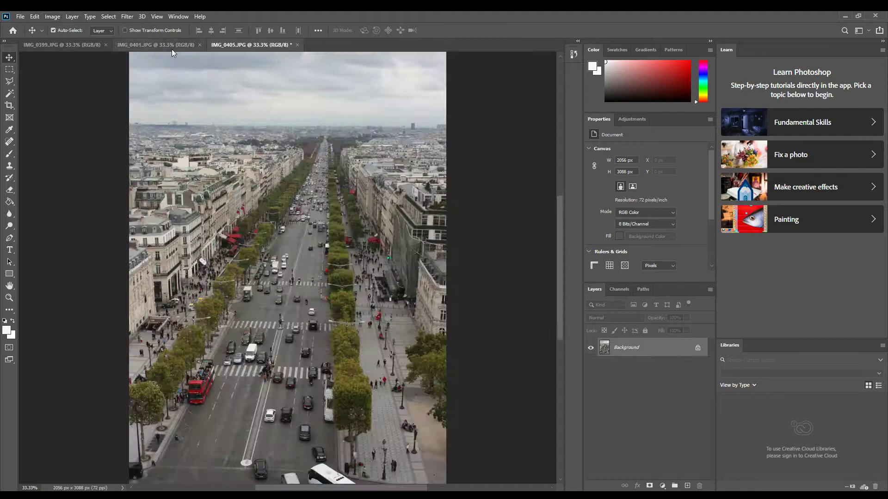
click(171, 46)
click(52, 16)
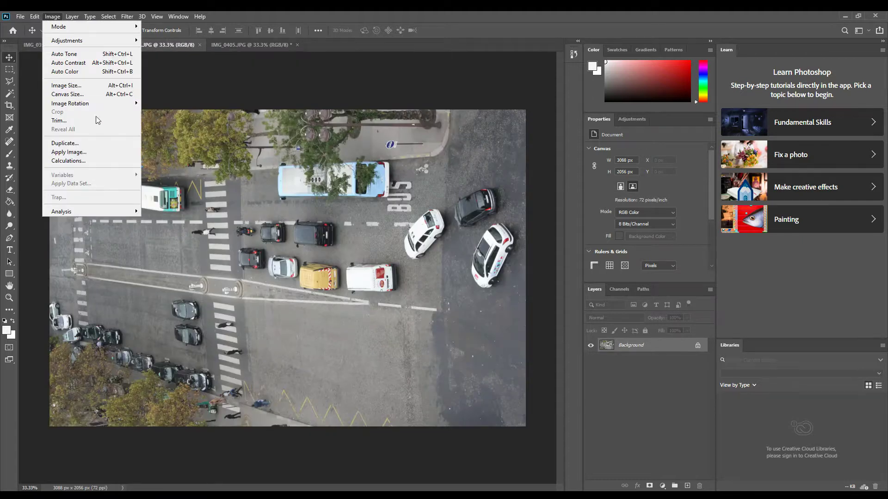
mouse_move(93, 103)
click(147, 111)
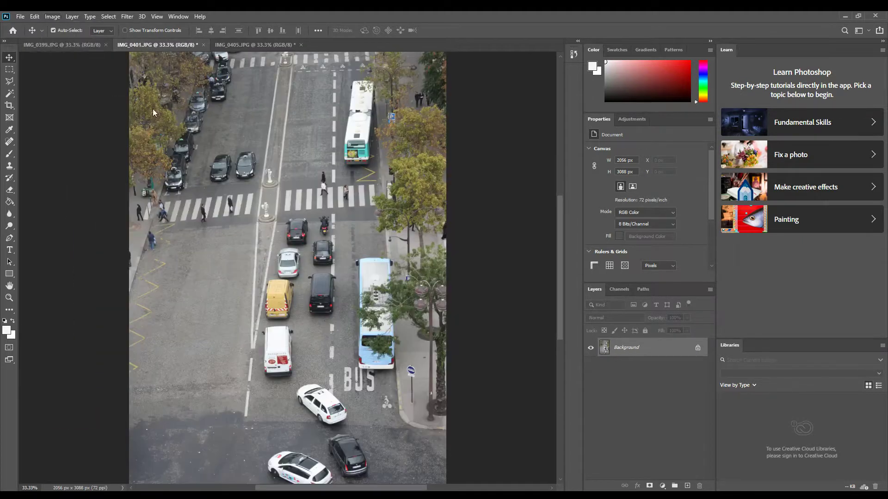
click(57, 40)
click(52, 16)
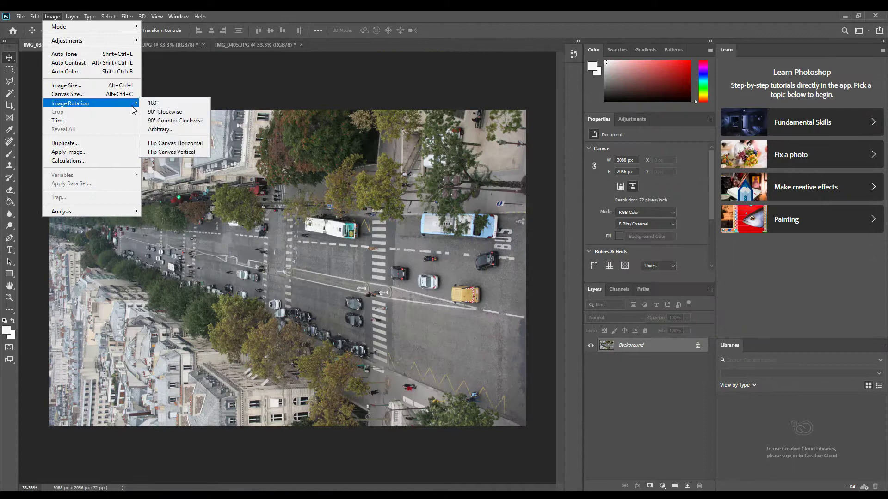
click(153, 112)
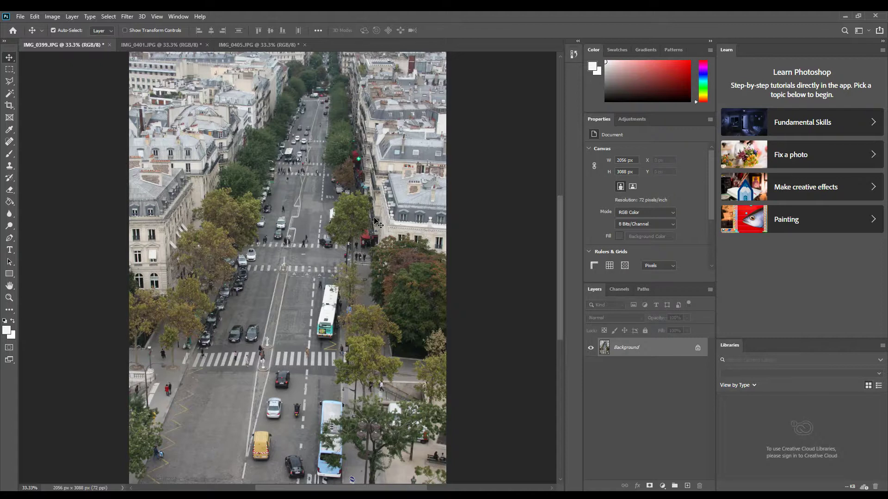
Desaturate IMG_0399 to black and white.
click(55, 19)
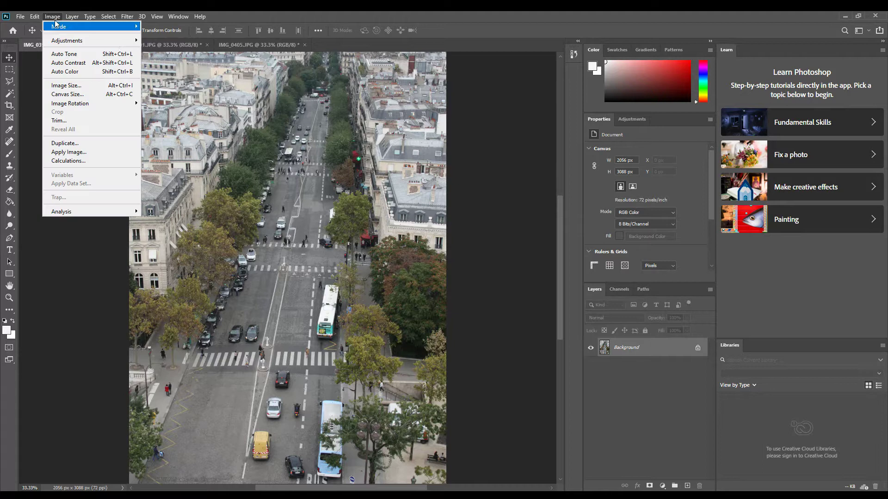
mouse_move(115, 42)
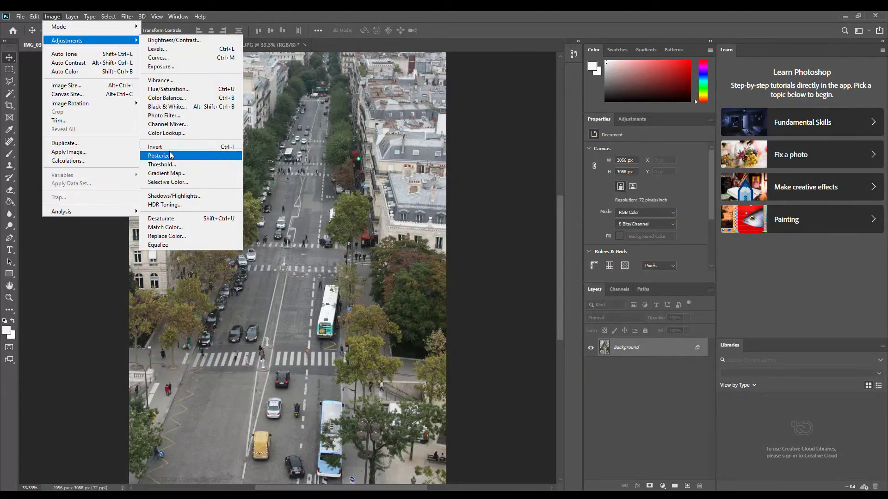
click(172, 219)
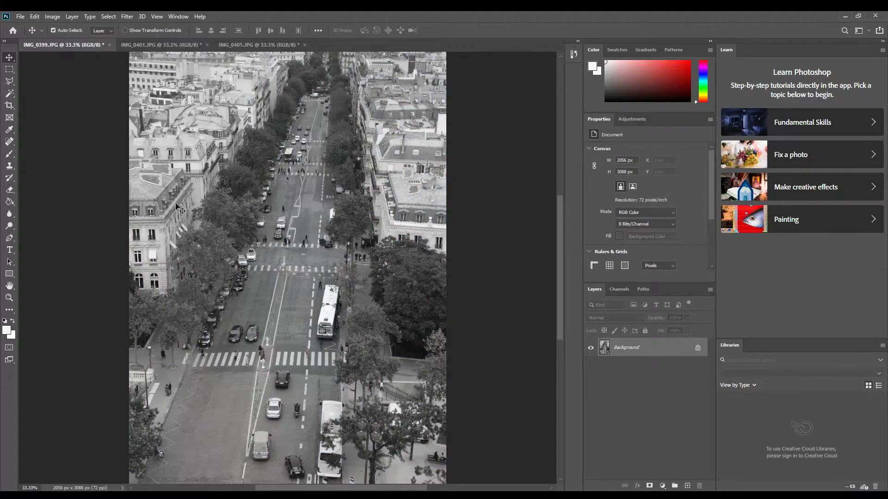
Apply Levels to IMG_0399 with input values 45, 1.55 and 241.
click(60, 17)
mouse_move(69, 41)
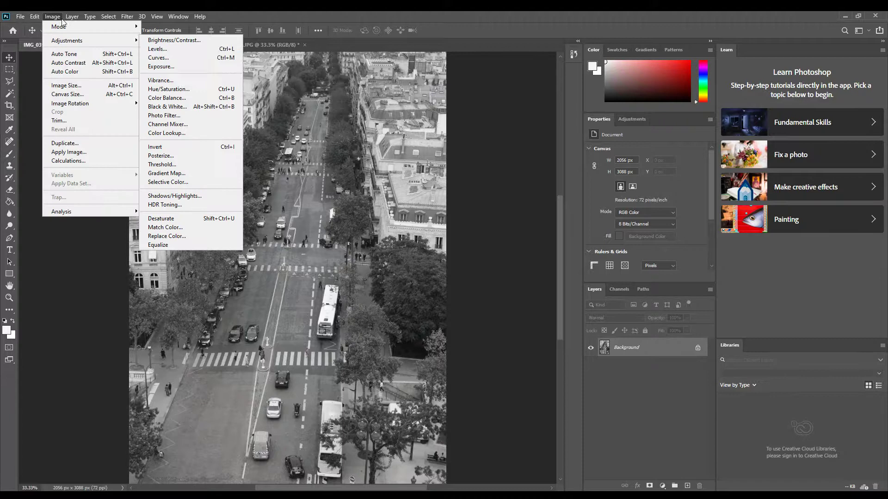
click(174, 50)
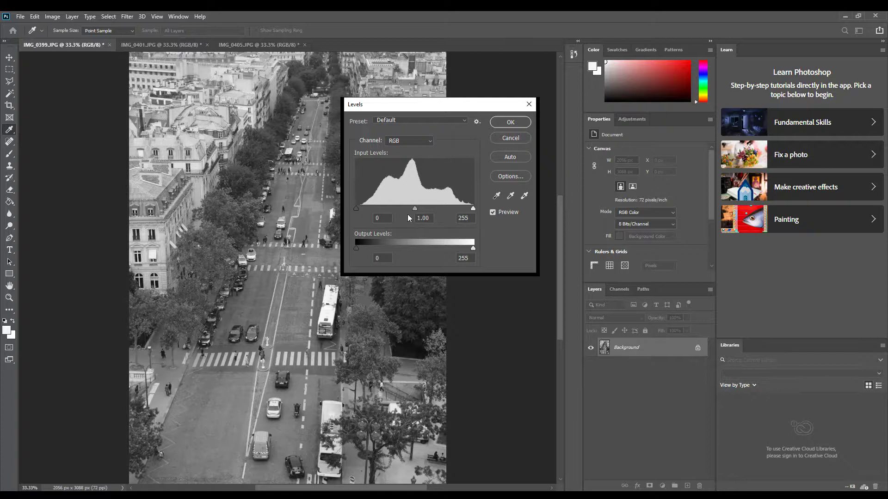
drag(414, 208, 378, 215)
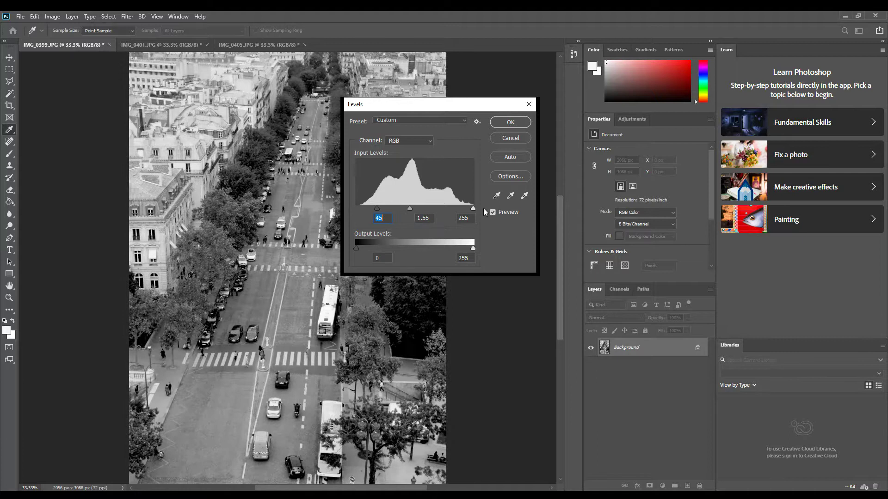
drag(472, 209, 467, 208)
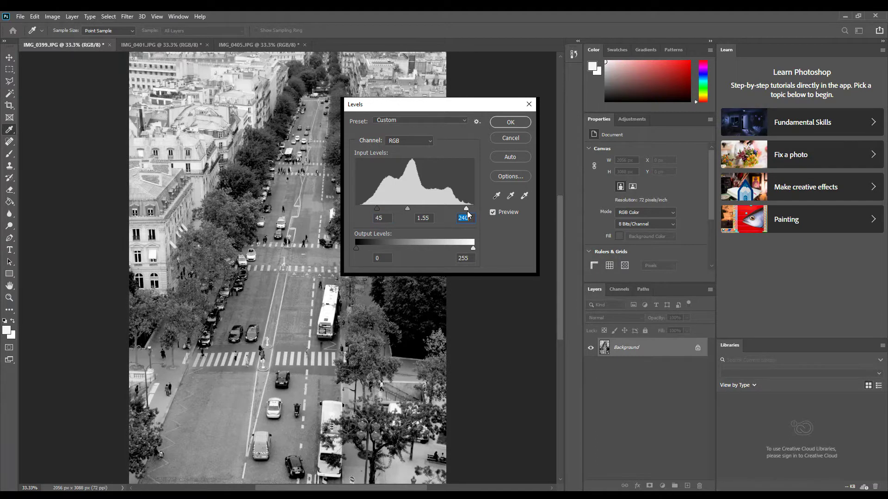
click(518, 120)
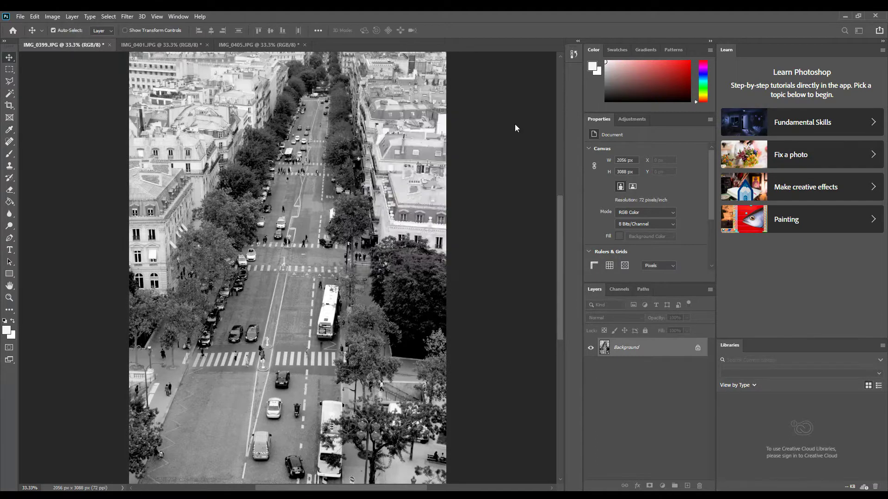
Desaturate IMG_0401 and brighten its midtones with a Levels adjustment.
click(189, 45)
click(52, 17)
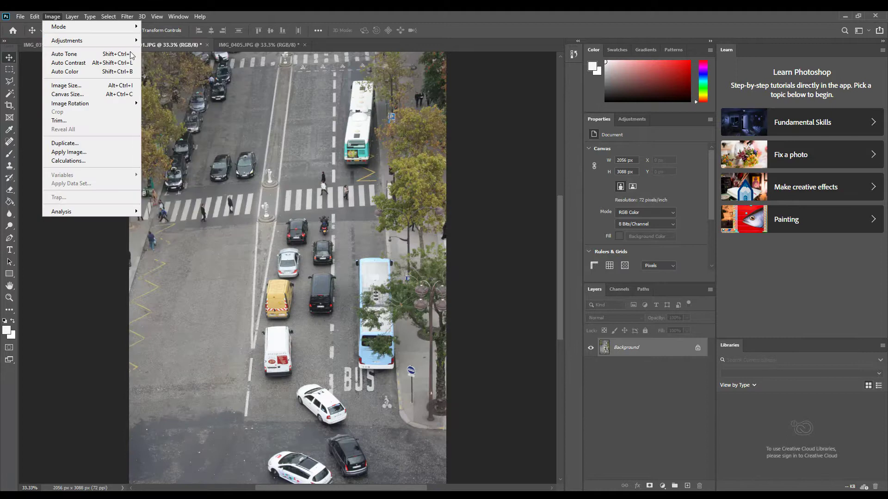
mouse_move(137, 40)
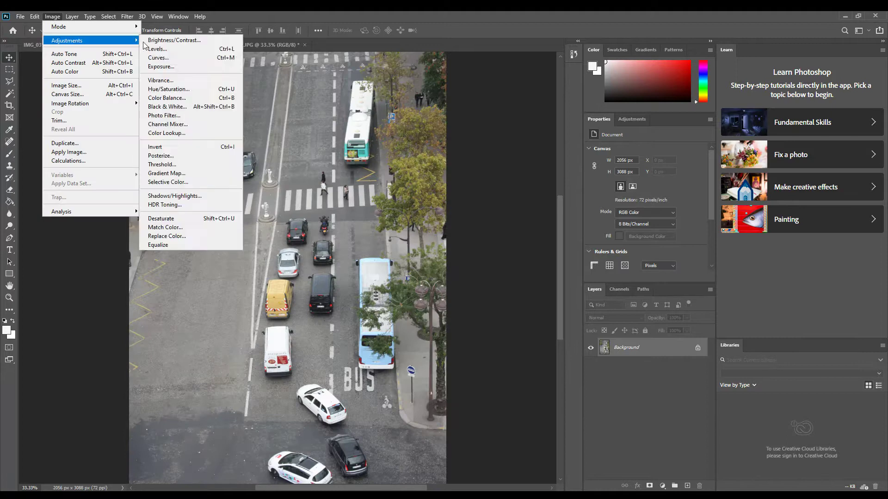
click(161, 218)
click(51, 16)
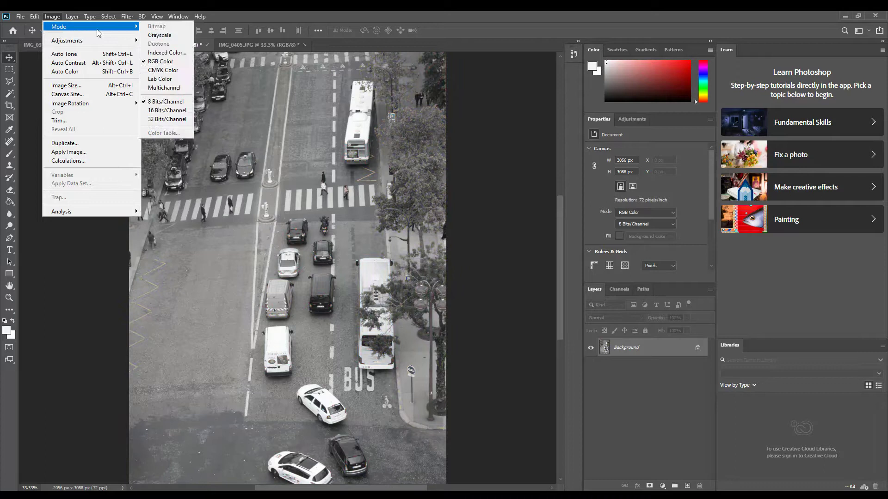
click(162, 52)
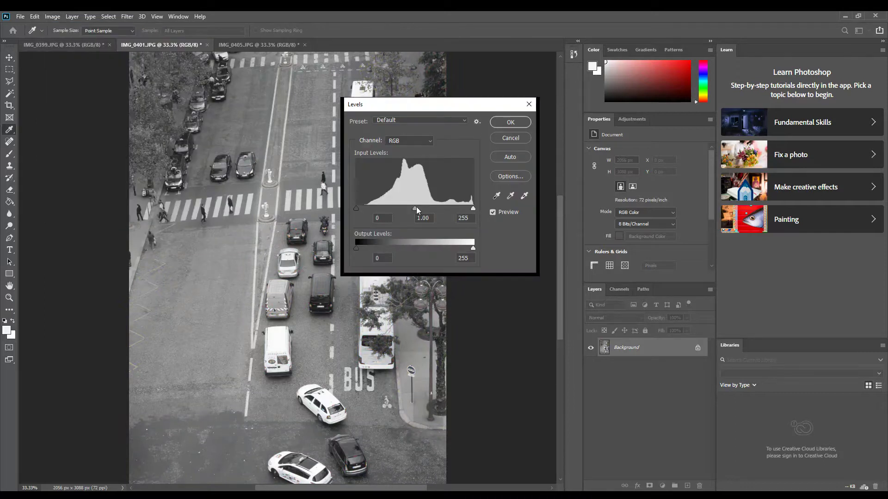
drag(415, 208, 379, 210)
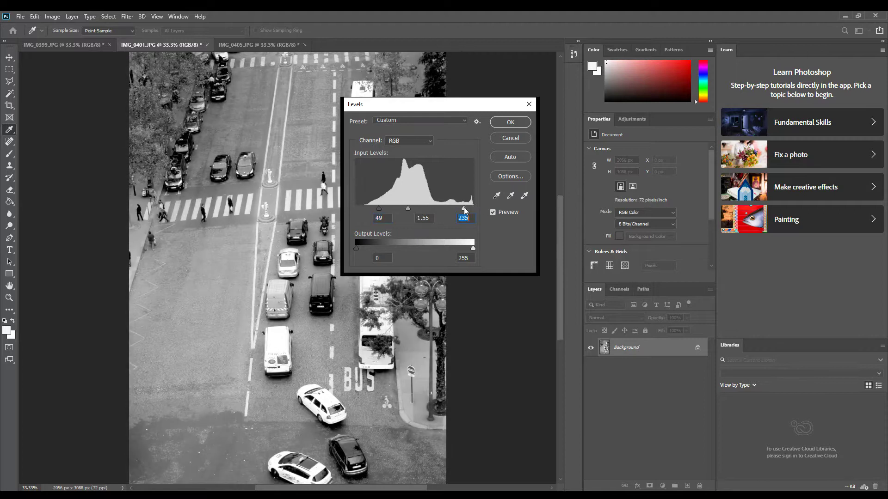
click(510, 122)
Desaturate IMG_0405 and apply Levels with black 47, midtone 1.61 and white 211.
click(250, 45)
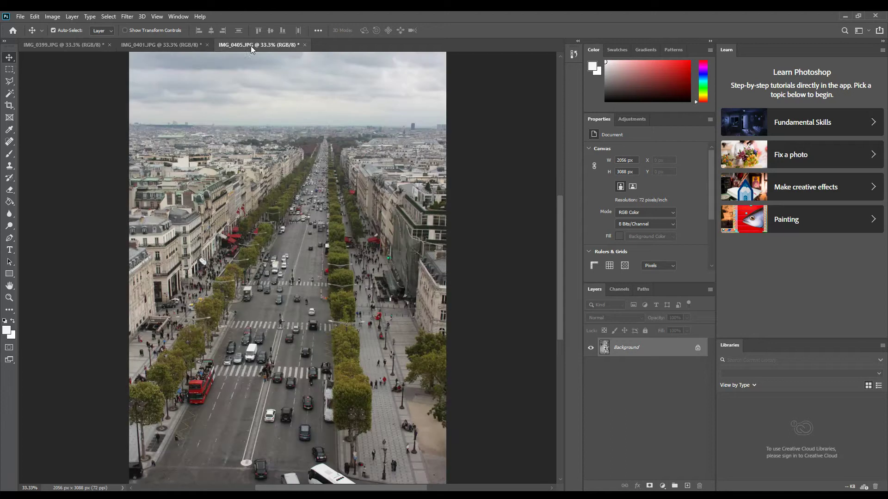
click(53, 17)
mouse_move(121, 41)
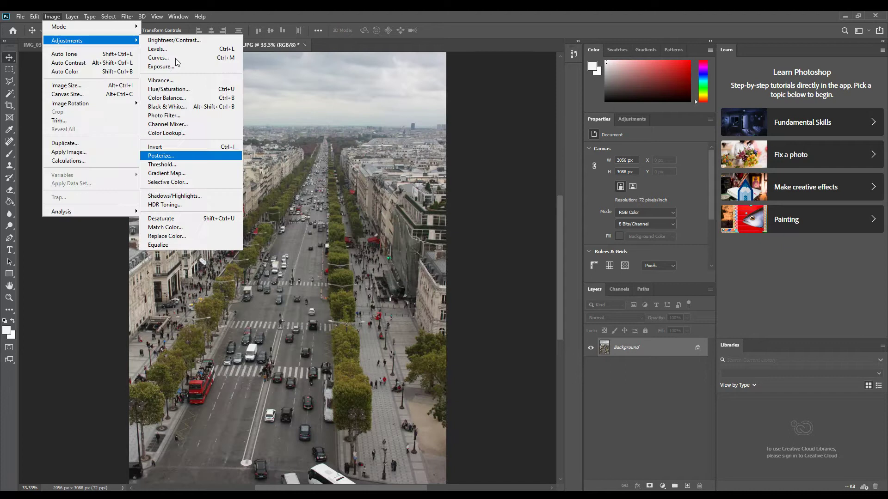
click(179, 219)
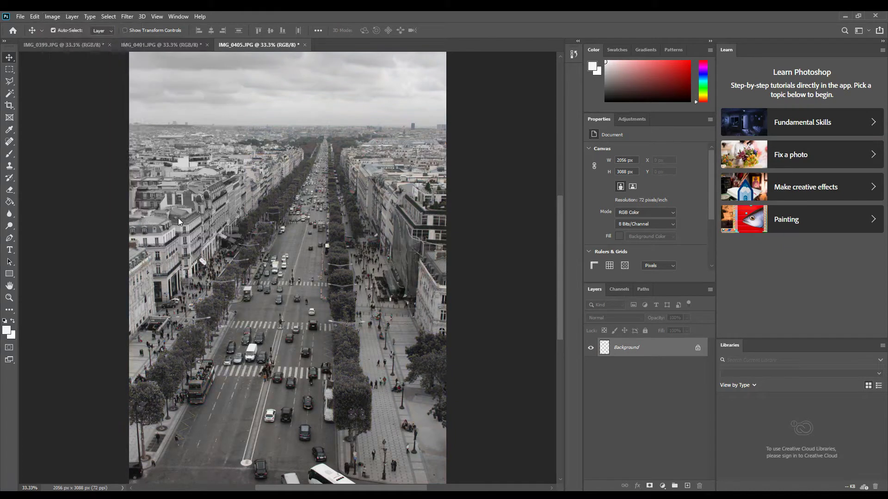
click(53, 17)
mouse_move(93, 41)
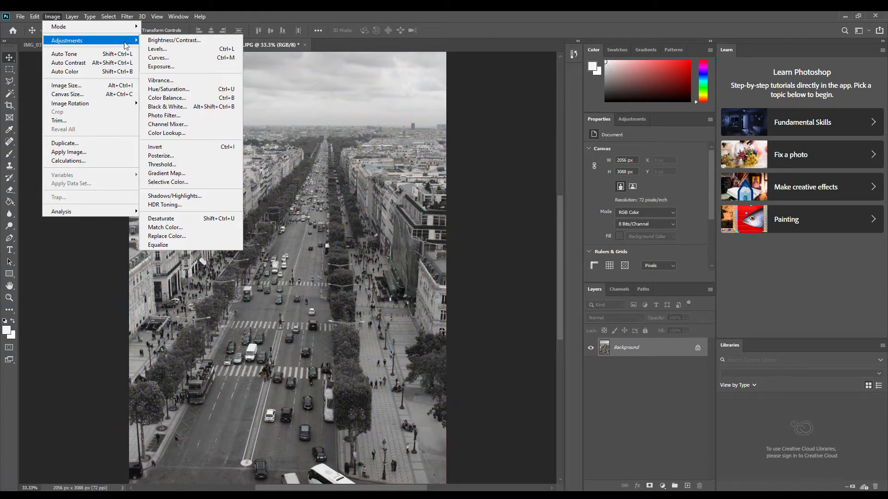
click(149, 48)
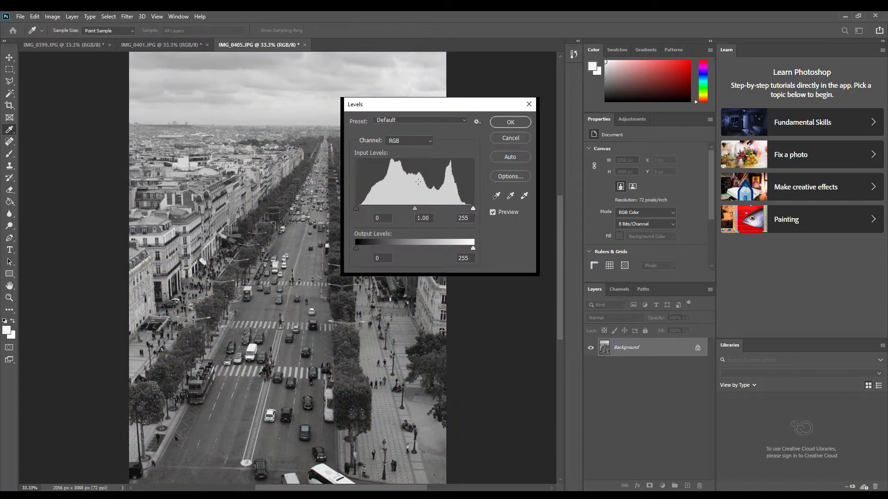
drag(422, 208, 415, 208)
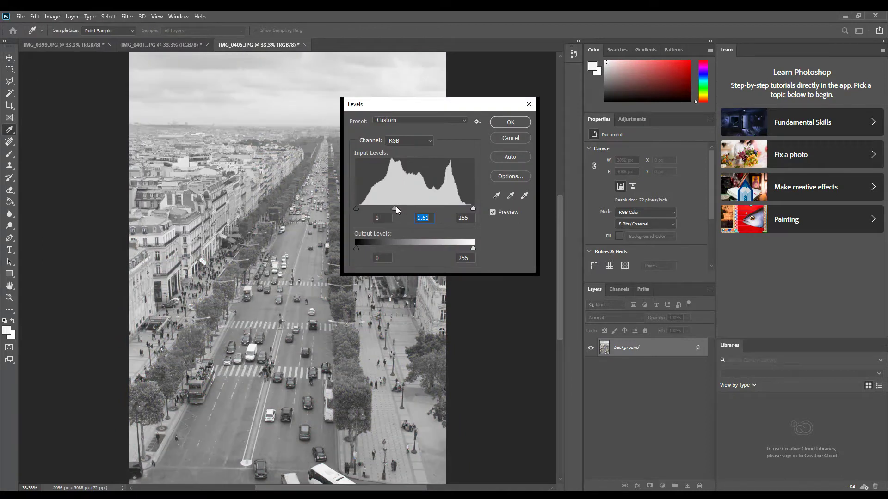
drag(355, 208, 377, 211)
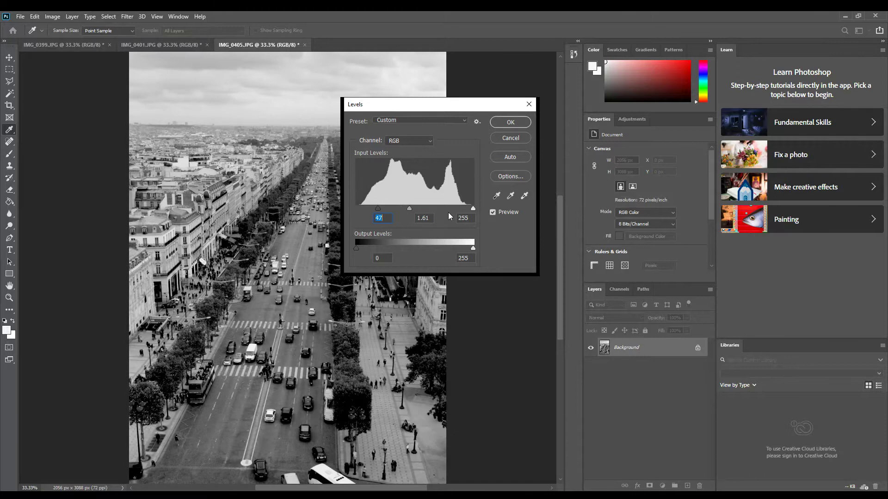
drag(471, 209, 453, 209)
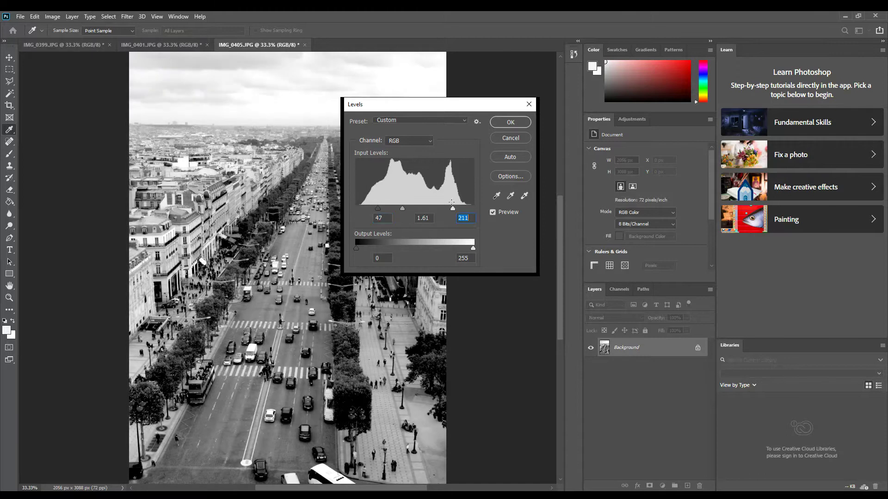
click(500, 122)
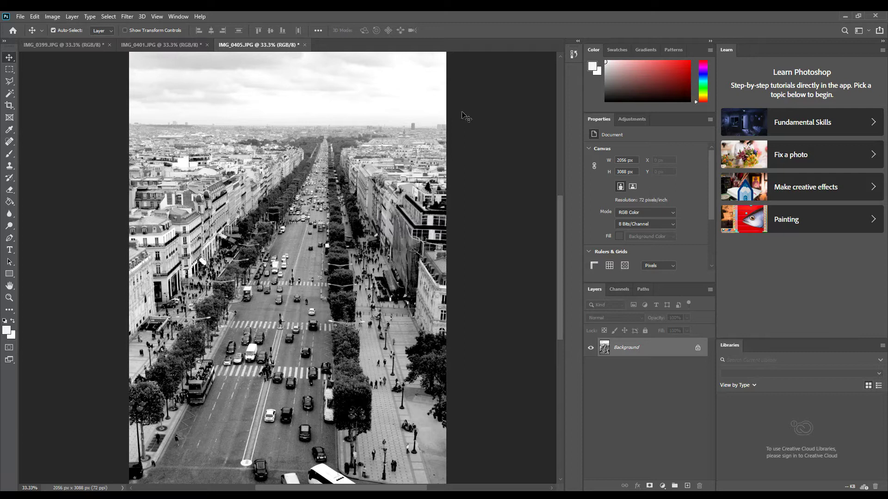
Select all of the IMG_0399 photo with Ctrl+A.
click(83, 46)
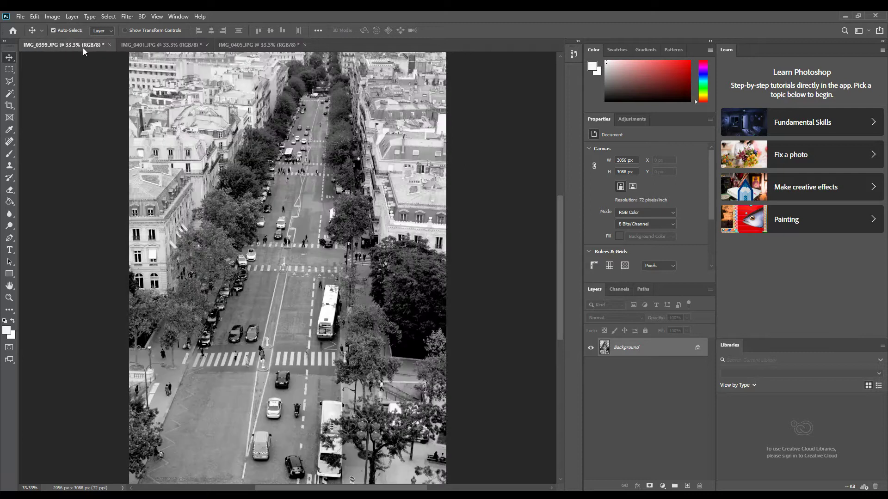
key(ctrl)
key(ctrl+a)
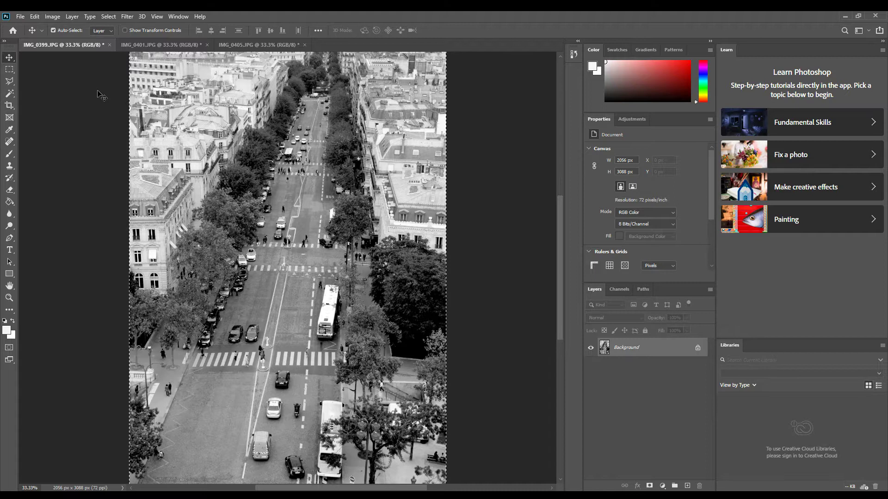
Draw a rectangular marquee around the whole IMG_0399 photo, then view IMG_0405 zoomed out.
right_click(10, 70)
click(32, 82)
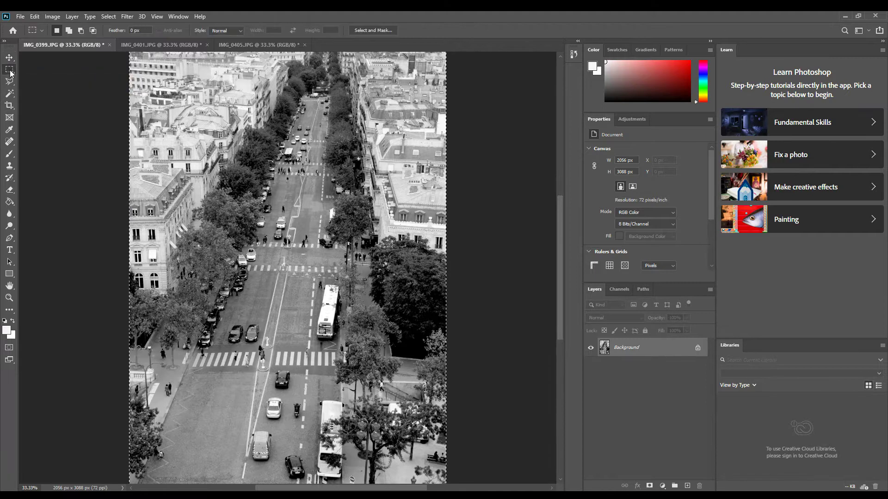
scroll(51, 97, up, 3)
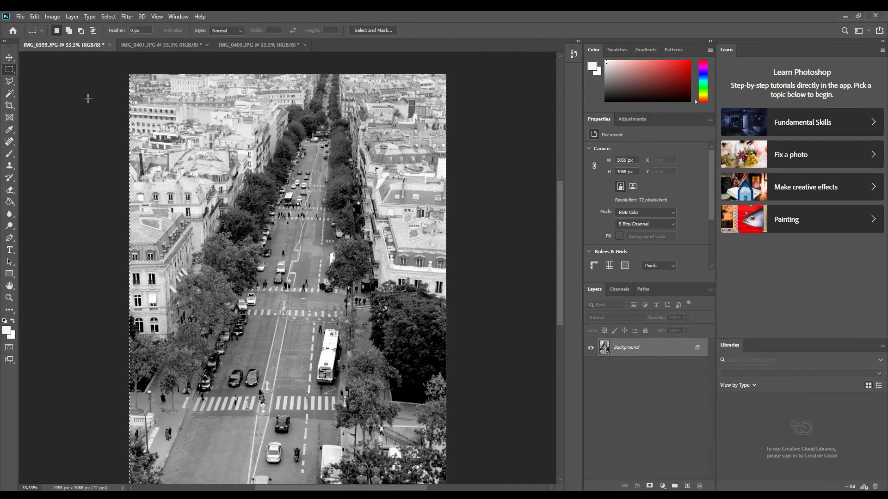
drag(108, 73, 471, 346)
scroll(393, 166, up, 5)
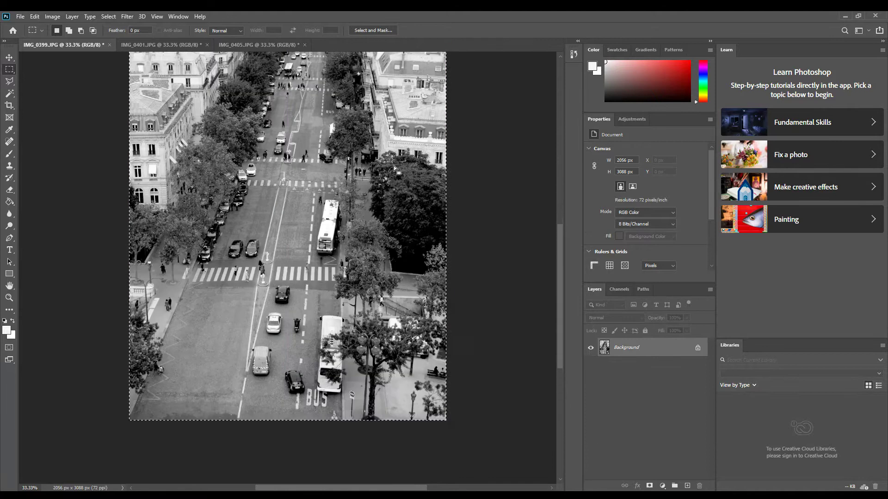
key(ctrl+minus)
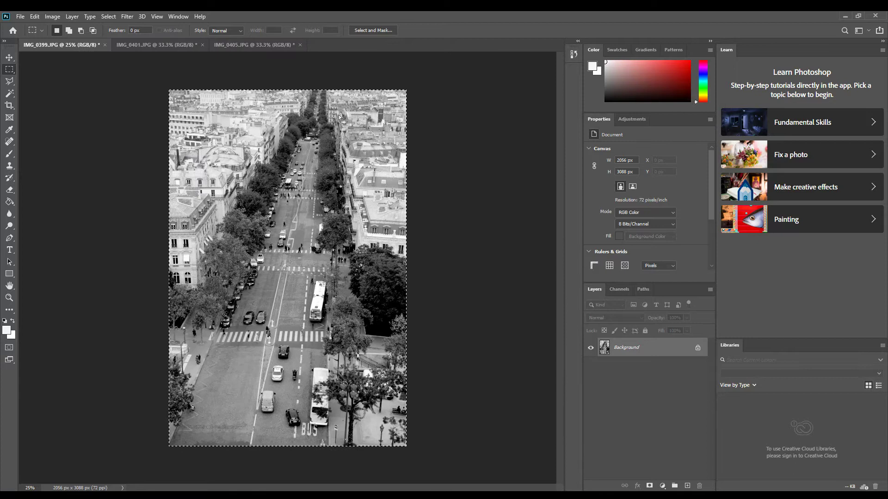
click(275, 45)
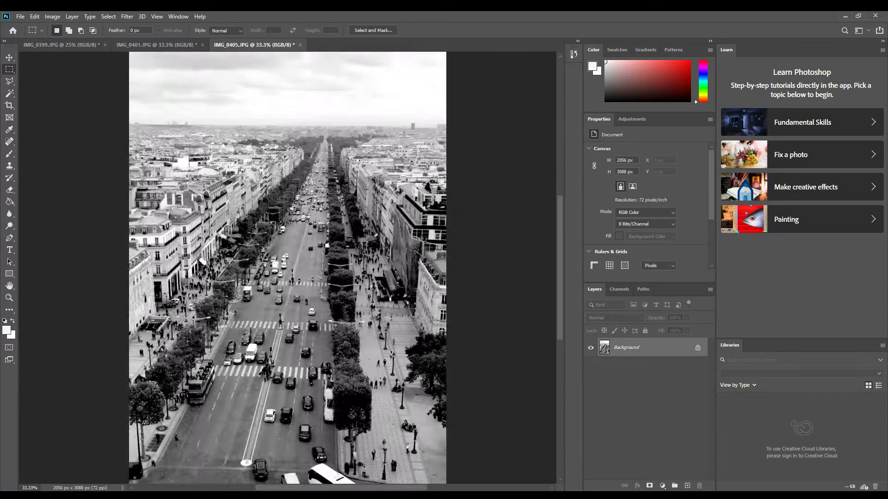
key(ctrl+minus)
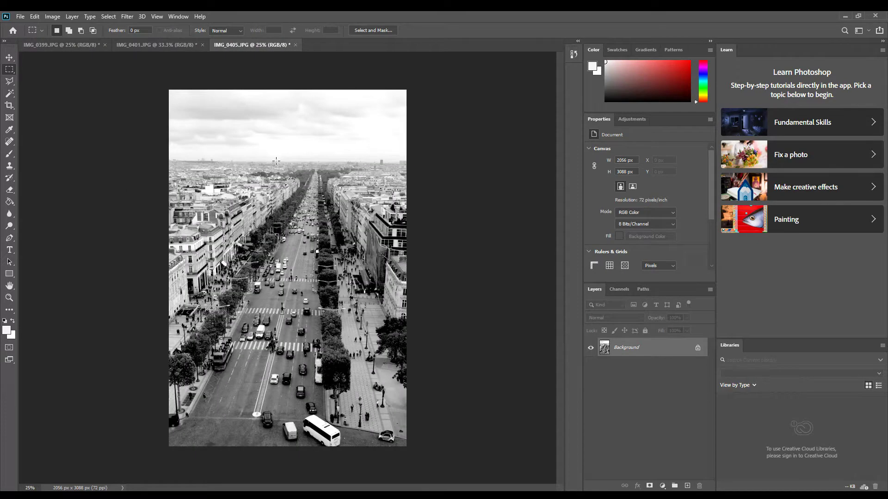
Paste the copied photo into IMG_0405 as Layer 1 and set its opacity to 45%.
key(ctrl+v)
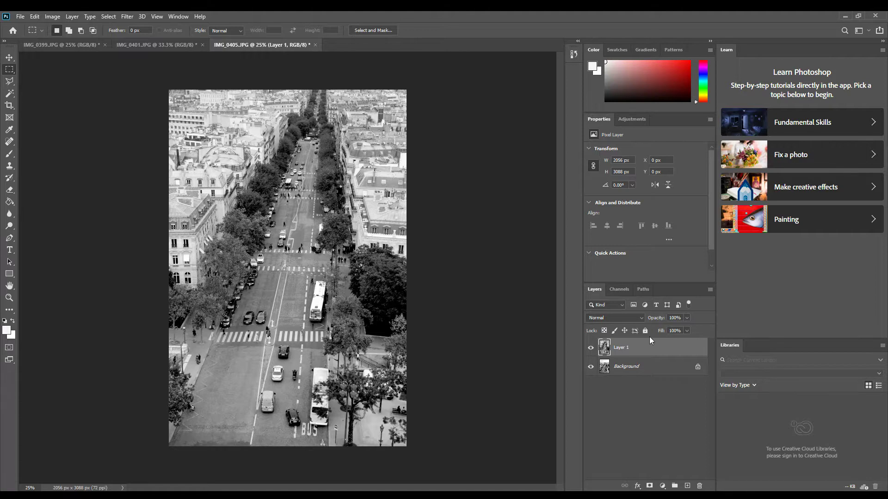
click(686, 319)
click(666, 327)
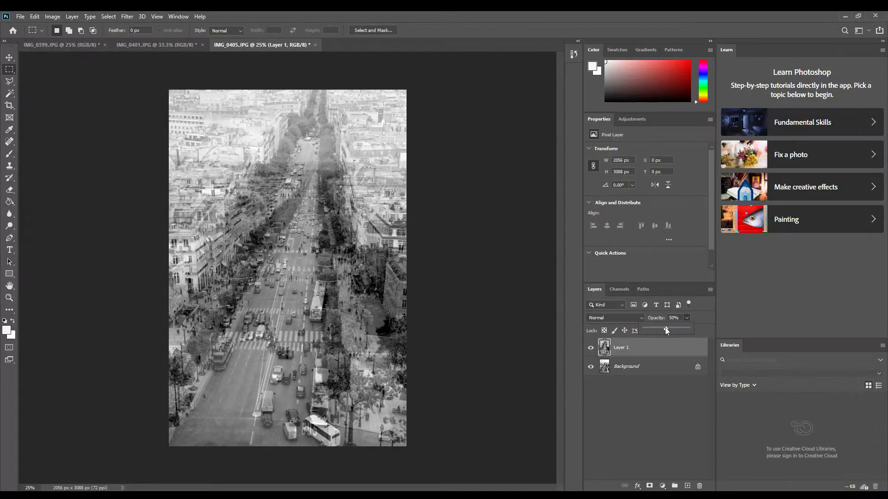
click(645, 329)
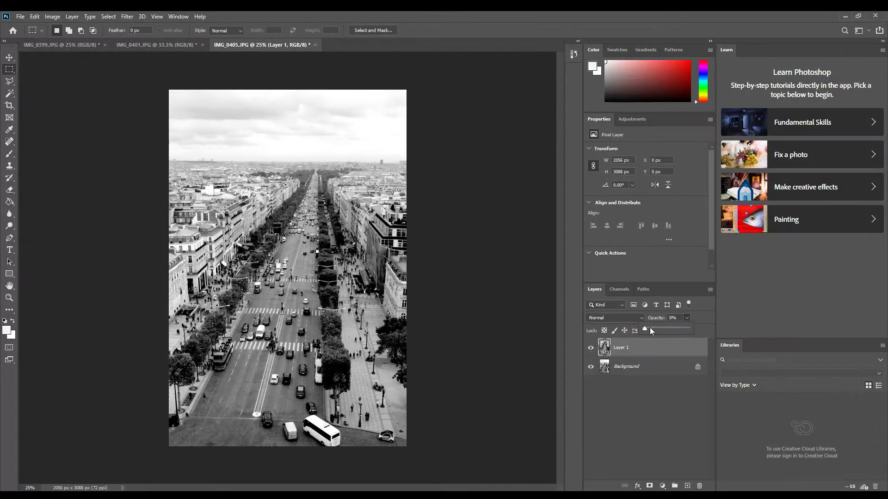
click(651, 330)
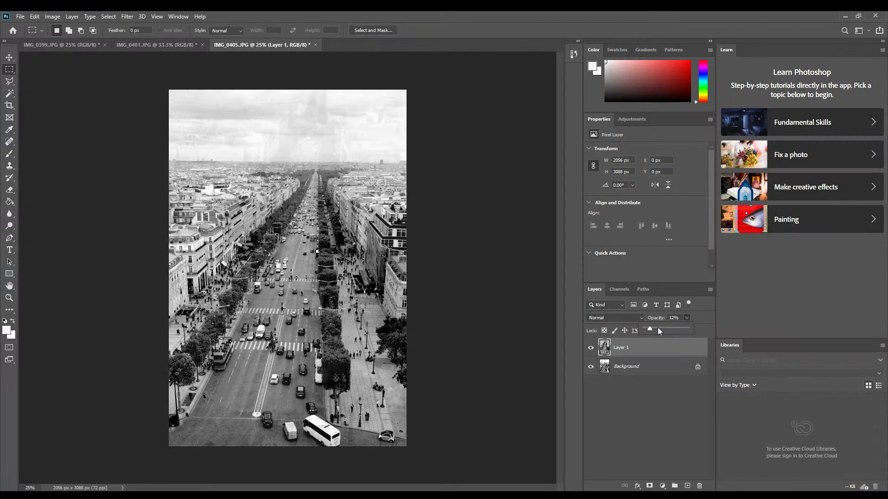
click(658, 328)
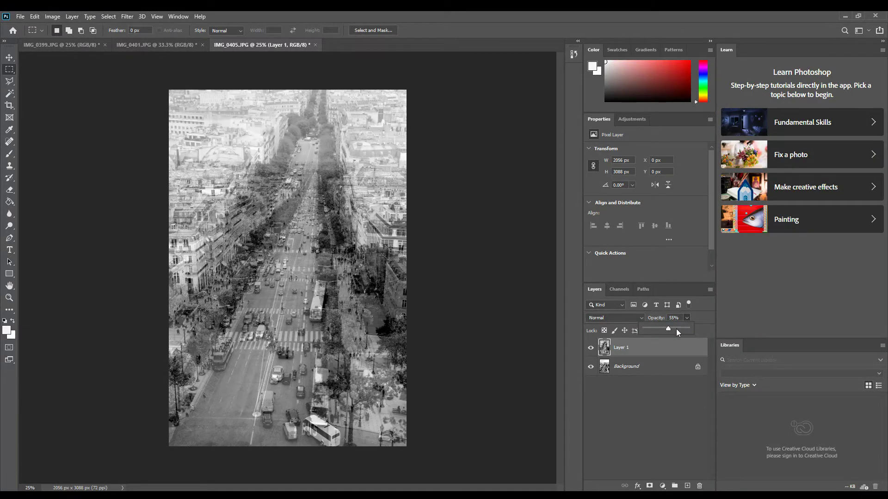
click(677, 329)
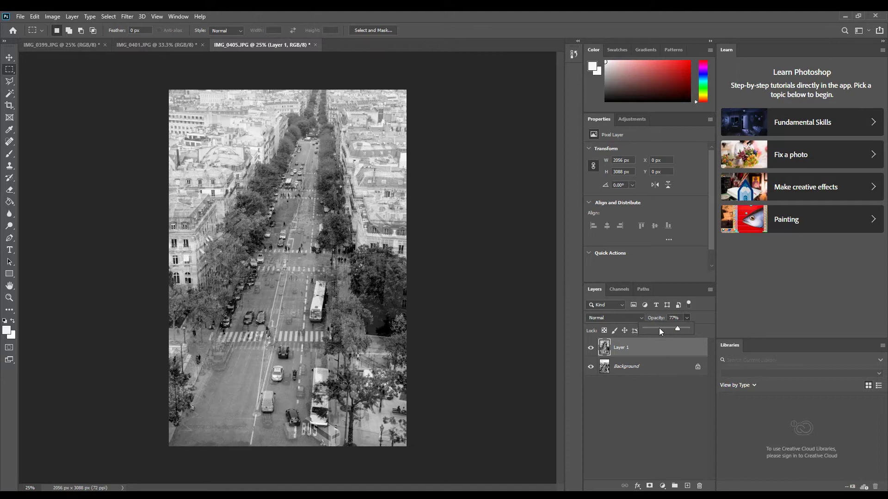
click(666, 328)
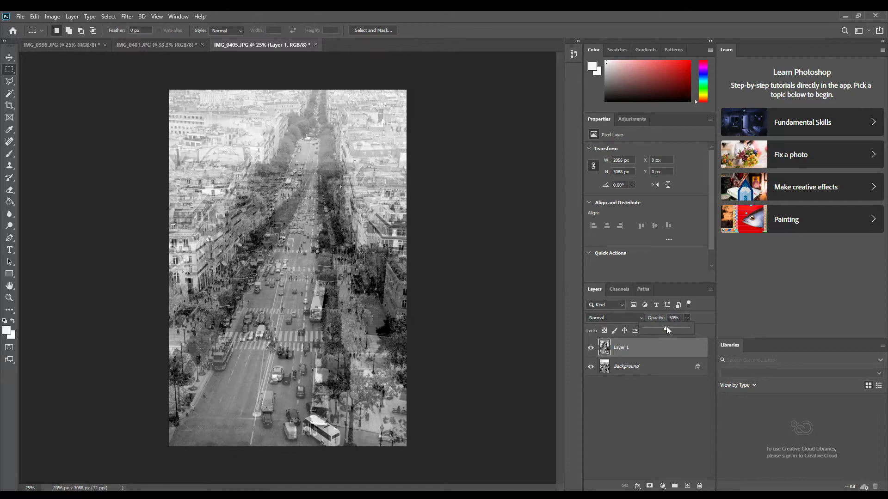
click(664, 328)
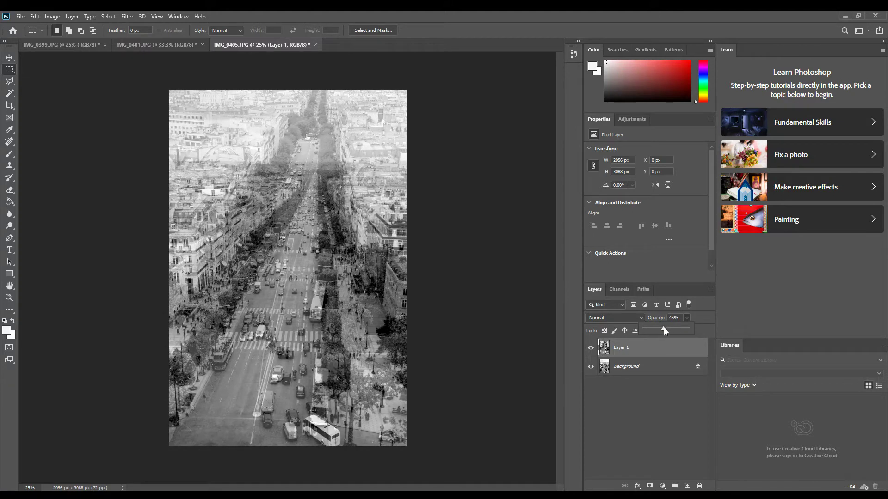
Copy the entire IMG_0401 photo and paste it into IMG_0405 as Layer 2.
click(178, 47)
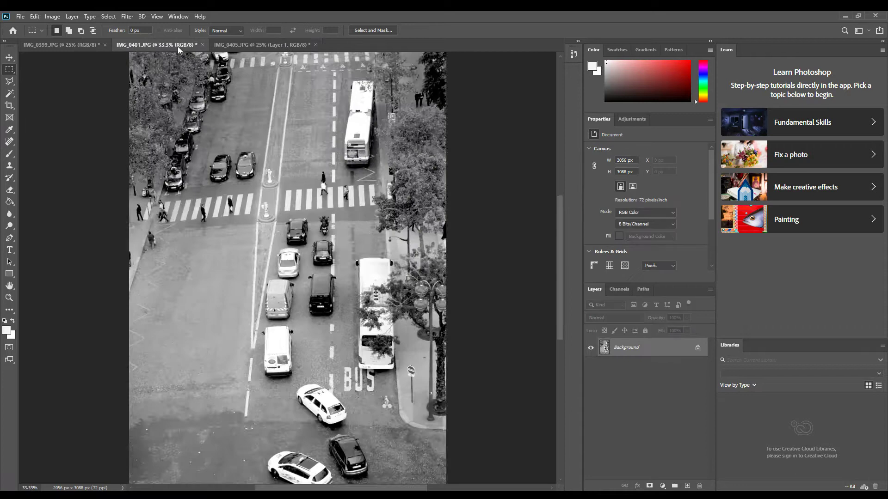
key(ctrl+minus)
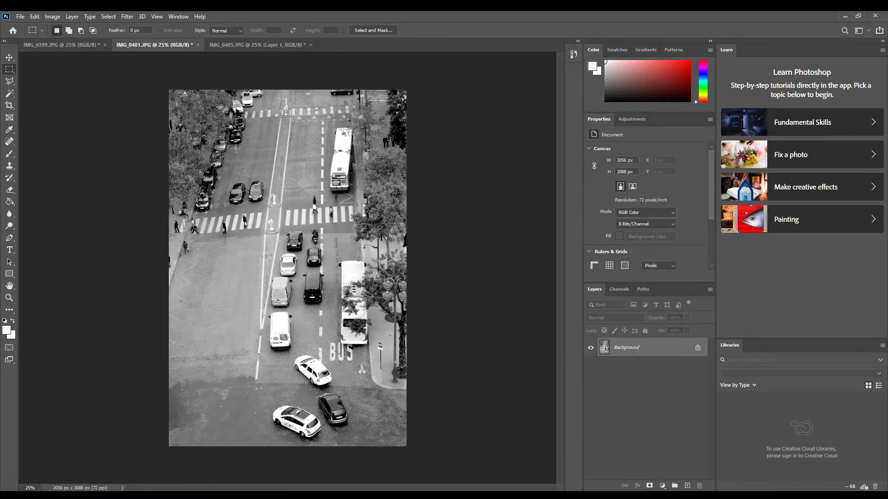
key(ctrl+a)
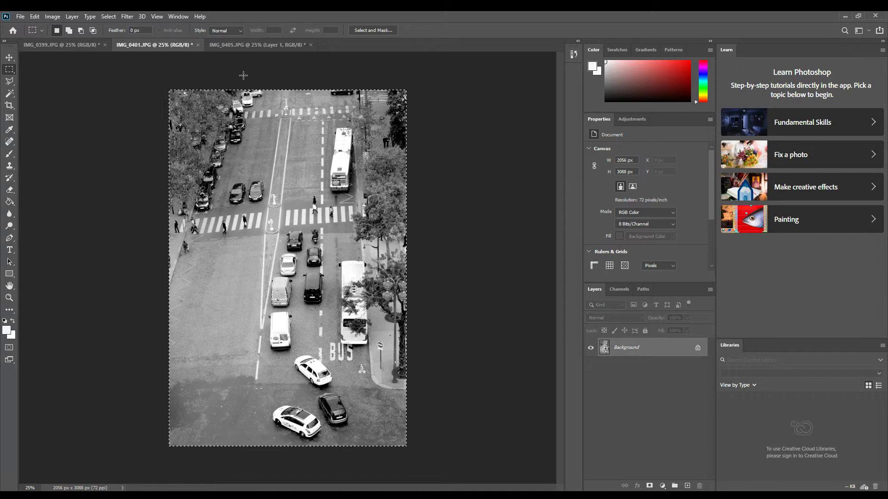
key(ctrl+c)
click(251, 45)
key(ctrl+v)
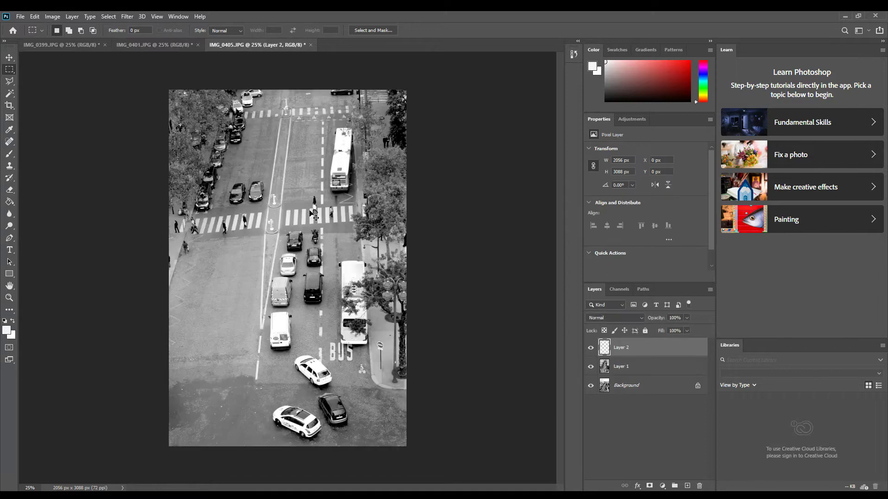
Lower Layer 2 opacity to 20%.
click(686, 318)
drag(679, 324, 678, 329)
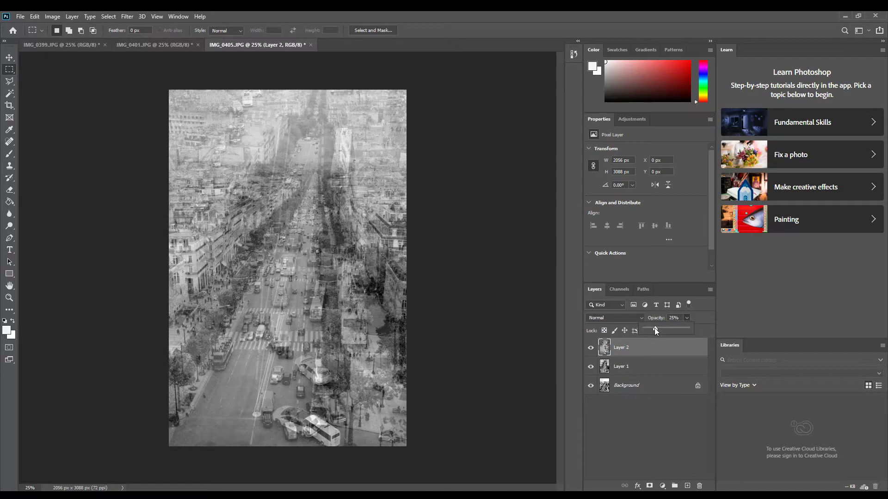
drag(655, 330, 654, 328)
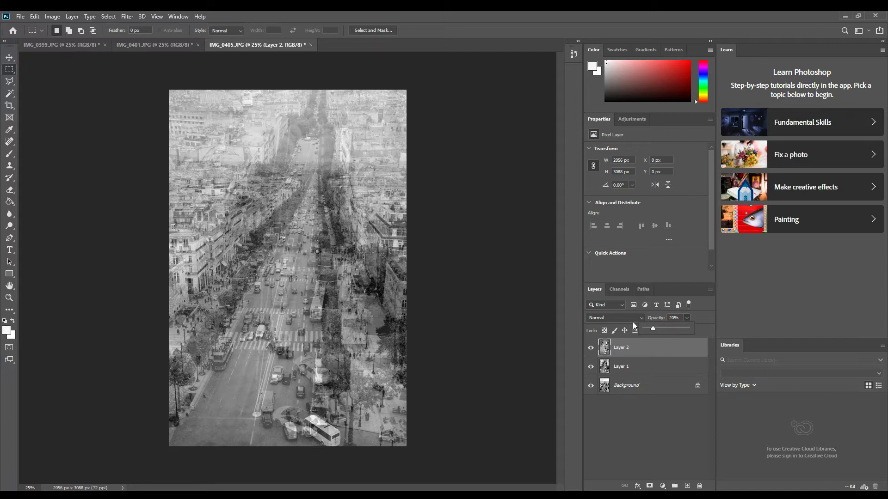
Flatten the layers and save the composite as JPEG 'Idris Khan 1' at quality 8.
click(74, 16)
click(132, 372)
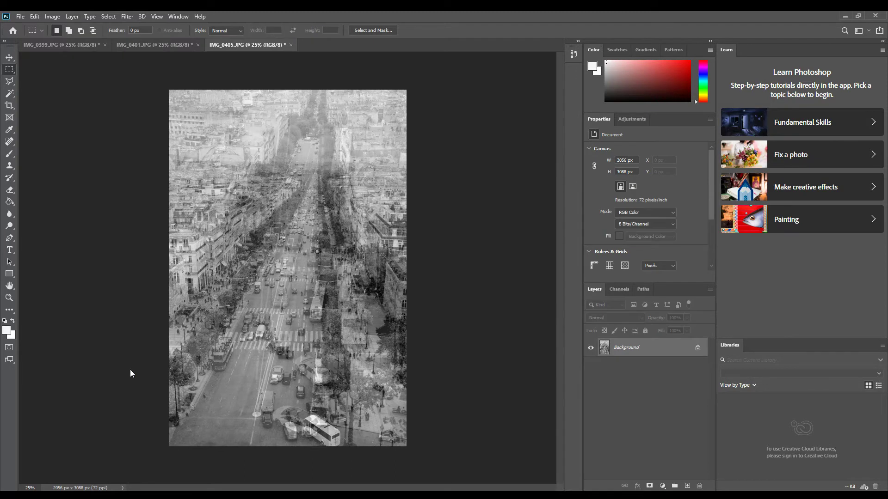
click(21, 17)
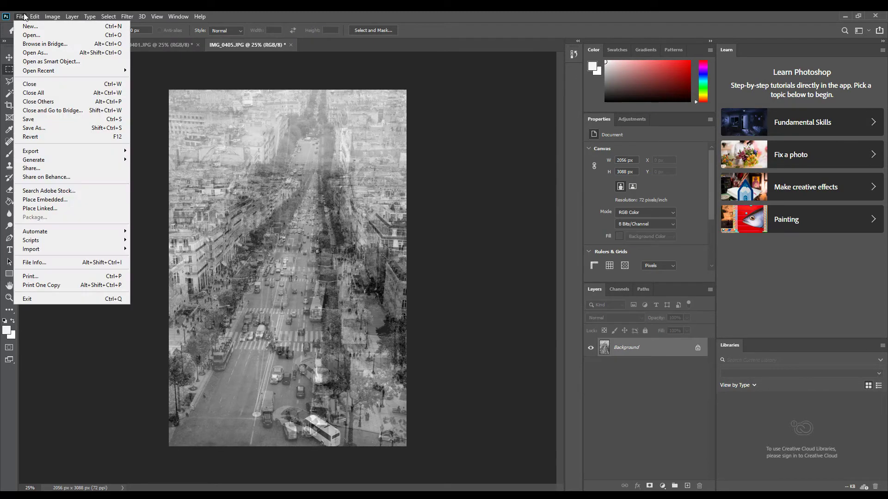
click(49, 134)
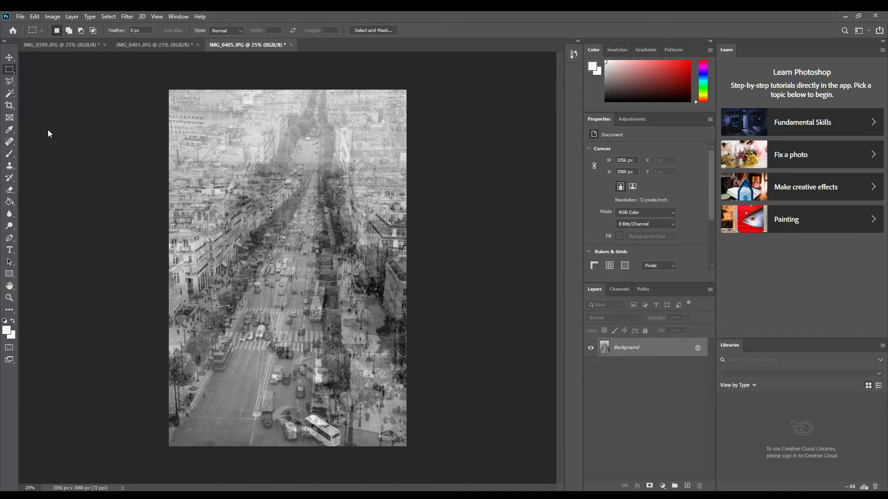
click(471, 344)
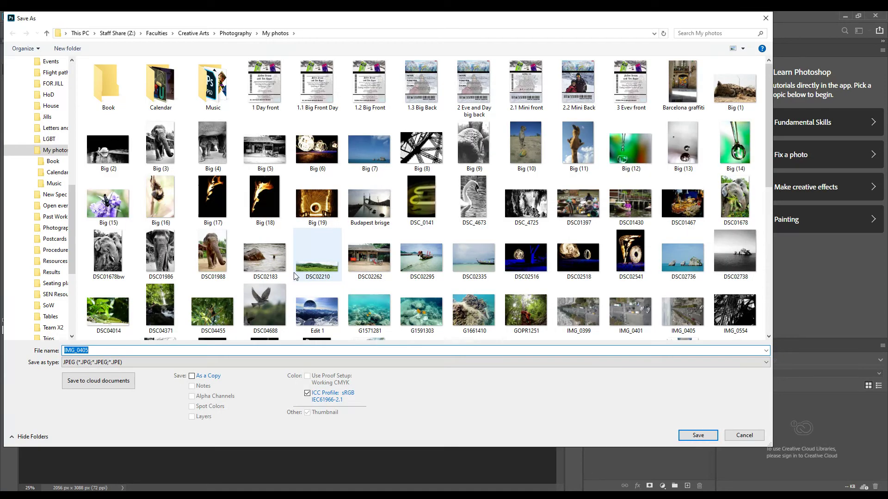
text(Idris Khan 1)
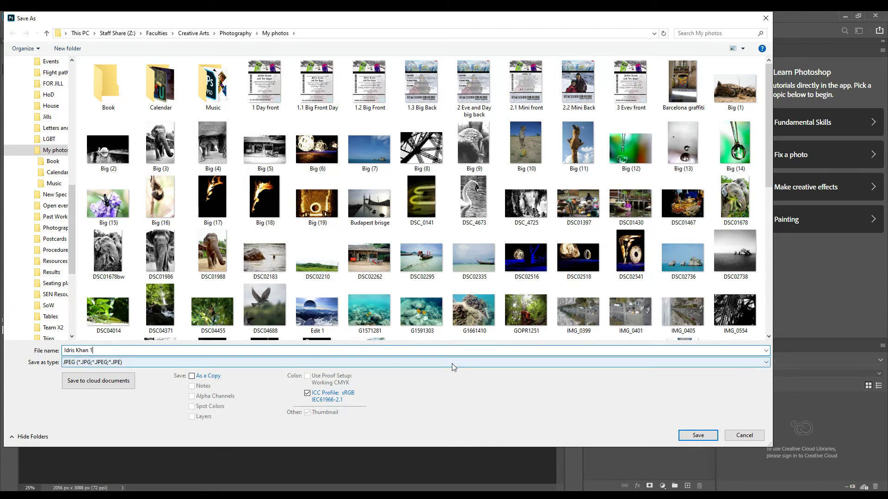
click(699, 435)
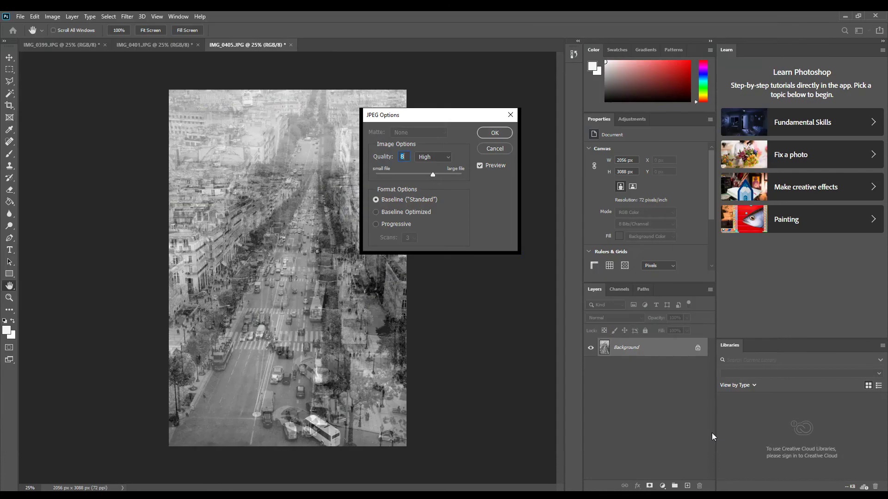
click(495, 133)
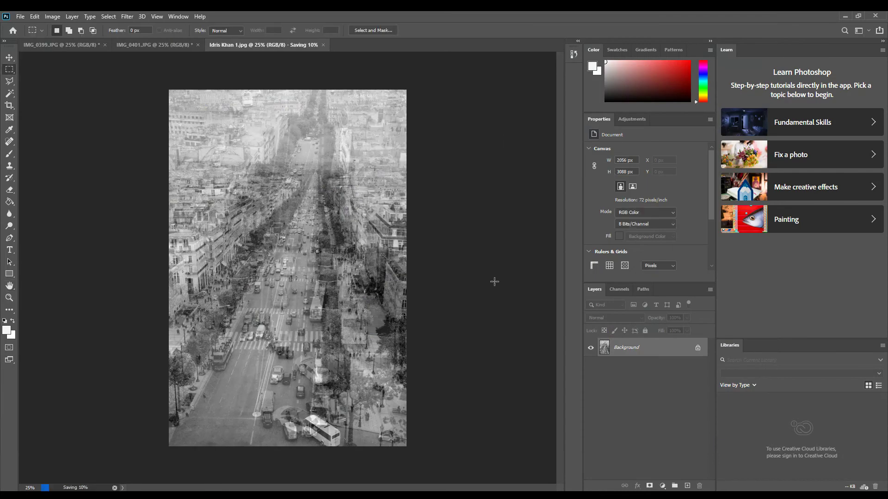